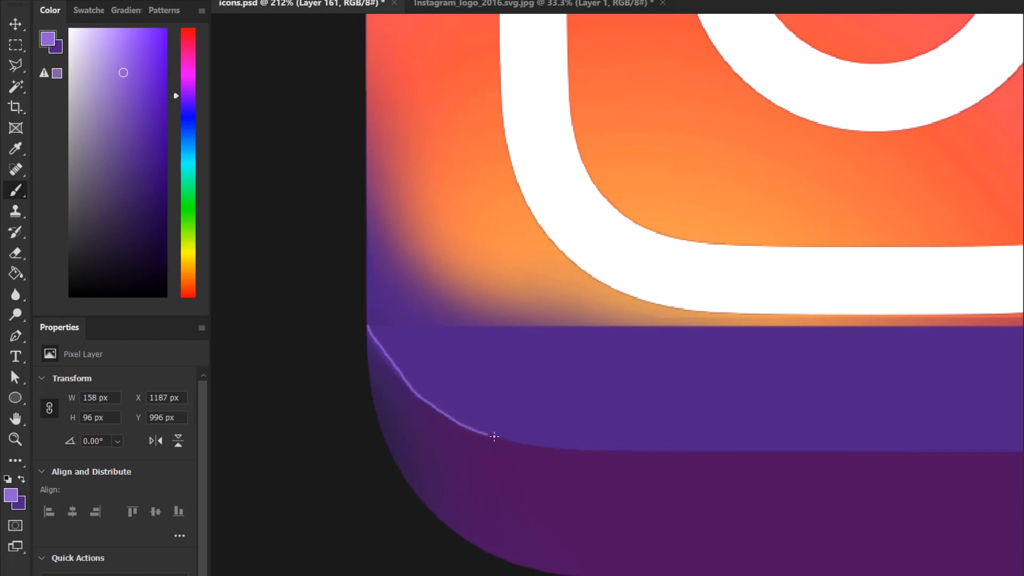
# Step: Scale down the scratched metal texture and fit it over the purple ledge and front of the icon's base
pyautogui.hotkey('ctrl', '-')
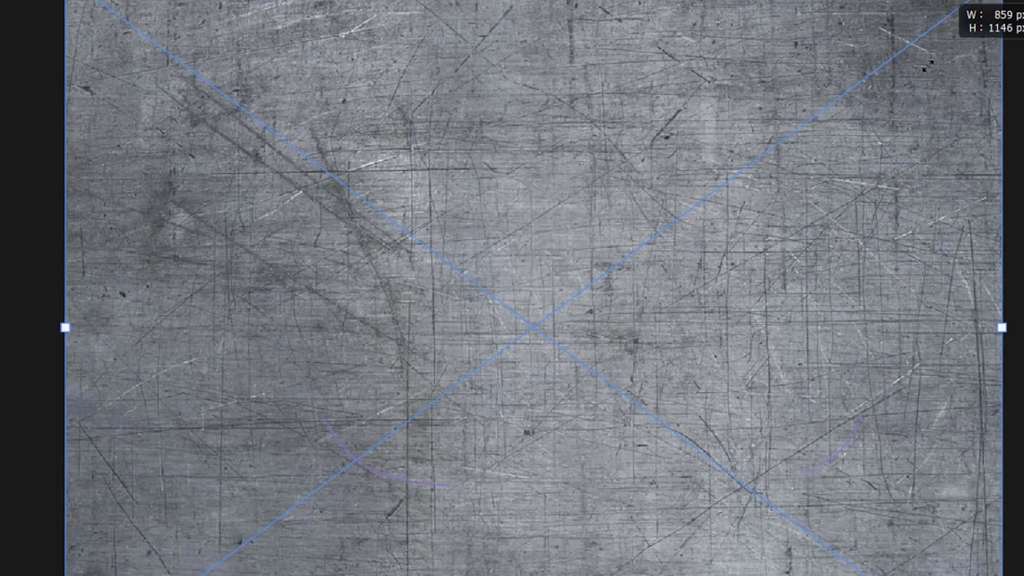
pyautogui.moveTo(944, 22); pyautogui.dragTo(805, 162)
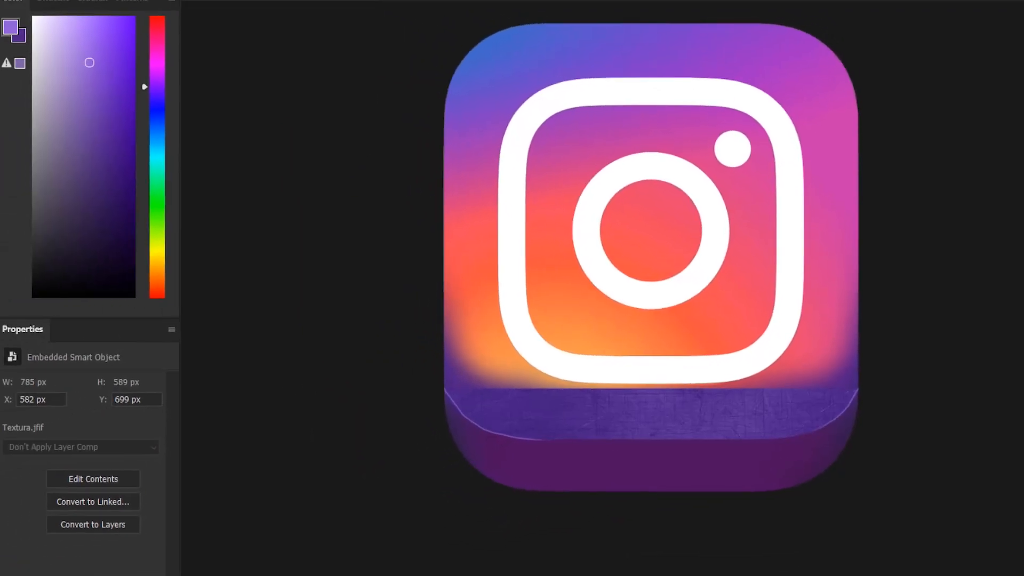
pyautogui.hotkey('ctrl', 't')
pyautogui.moveTo(819, 491); pyautogui.dragTo(817, 517)
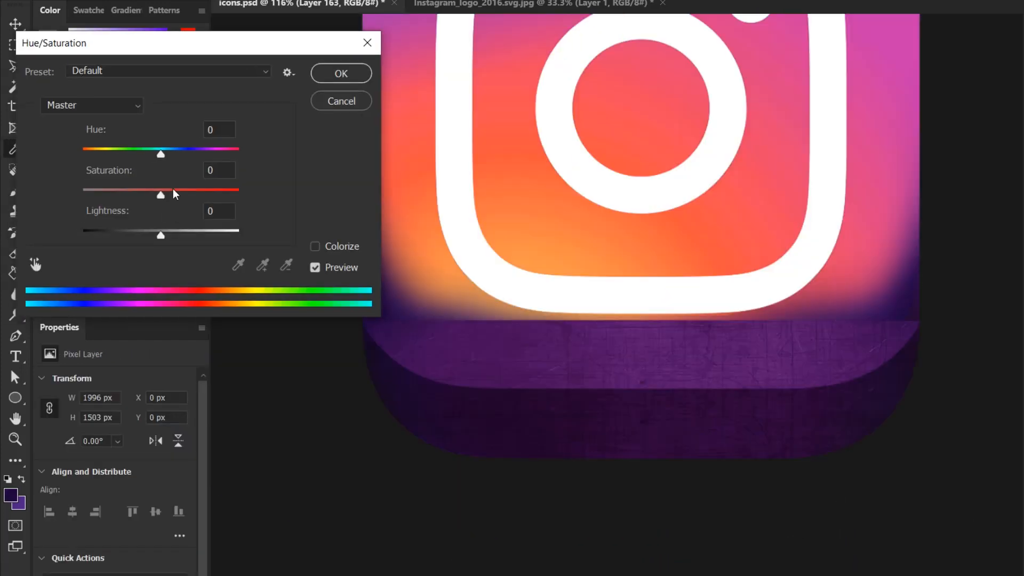
# Step: Adjust the saturation and slightly raise the lightness of the icon's purple base layer with Hue/Saturation
pyautogui.click(173, 189)
pyautogui.moveTo(160, 233); pyautogui.dragTo(169, 235)
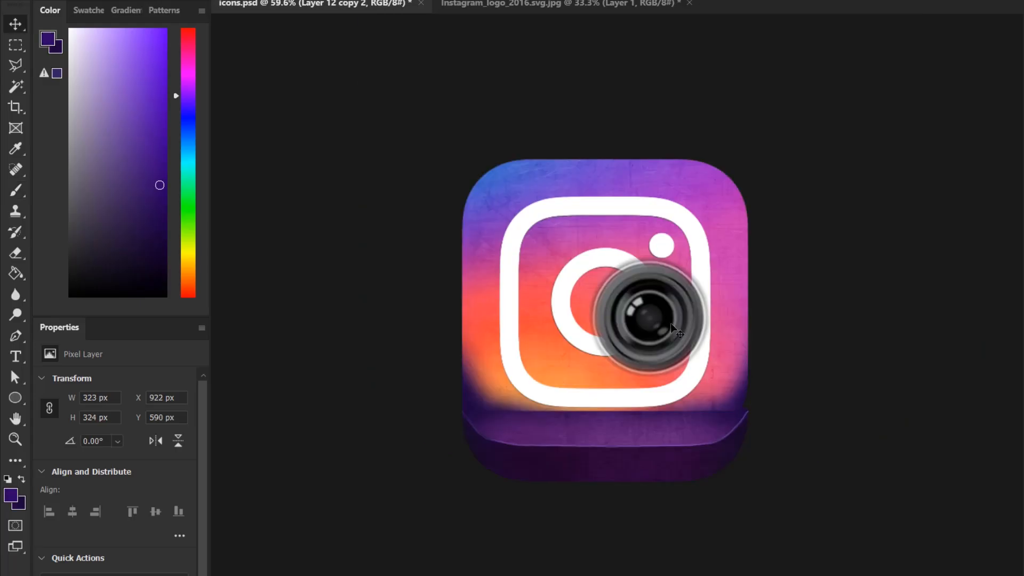
# Step: Center the large camera lens over the logo's white ring and place the small black lens over the white dot
pyautogui.scroll(5, 670, 322)
pyautogui.moveTo(579, 299); pyautogui.dragTo(581, 299)
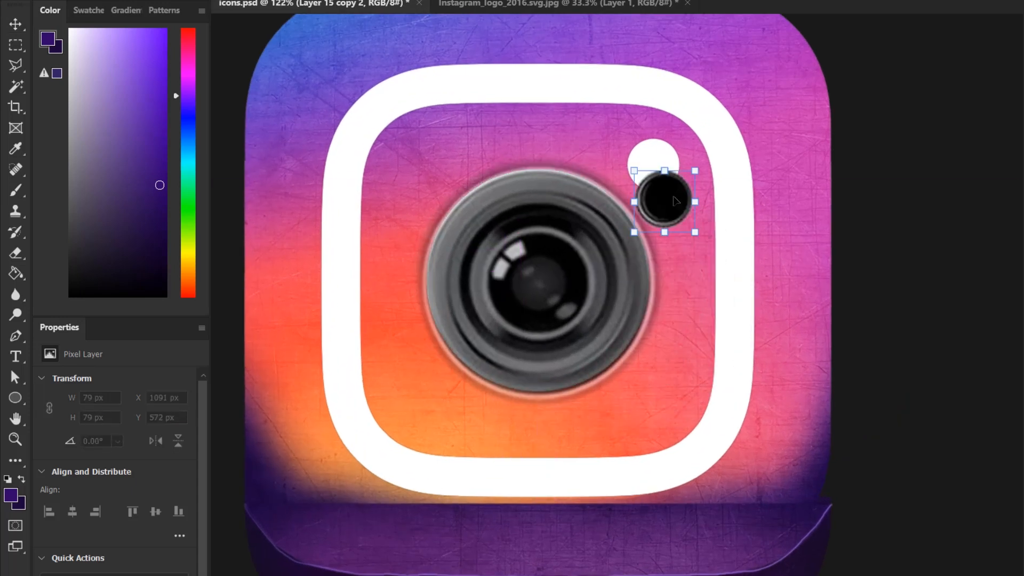
pyautogui.moveTo(672, 193); pyautogui.dragTo(658, 160)
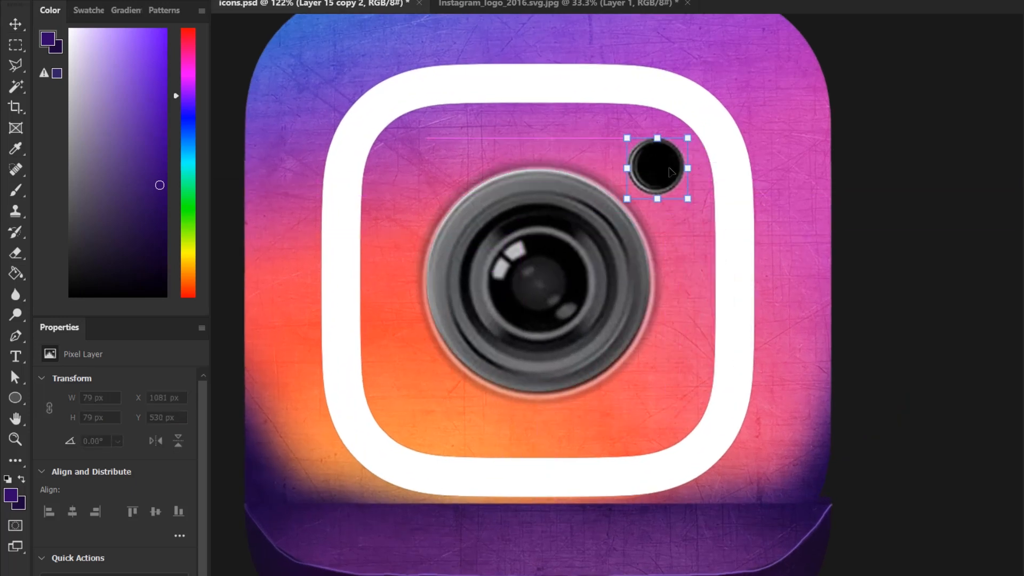
pyautogui.press('Return')
pyautogui.scroll(-3, 602, 198)
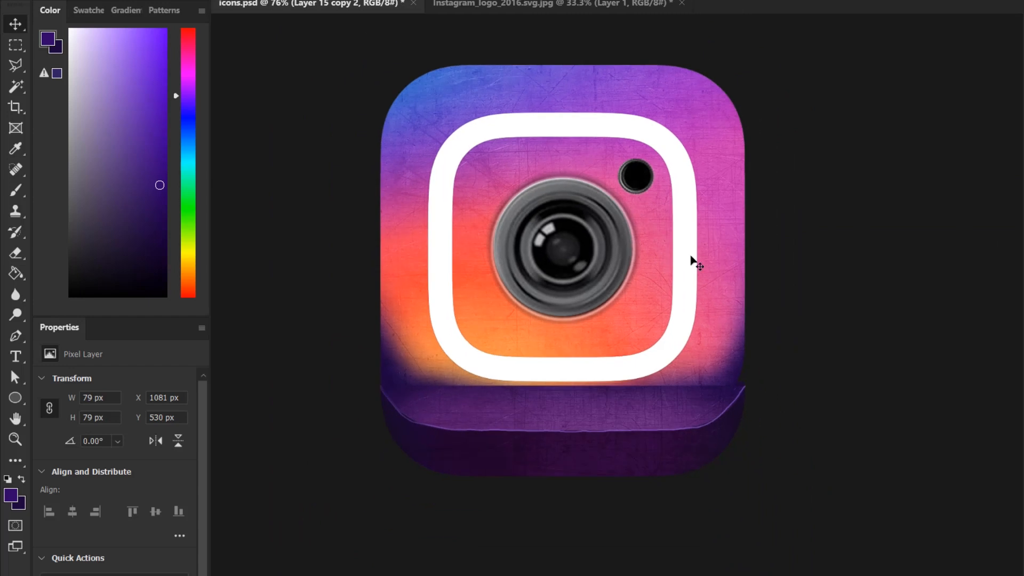
# Step: Shift the rounded frame shape slightly down for depth and paint black shading along its lower-left corner
pyautogui.moveTo(675, 263); pyautogui.dragTo(707, 245)
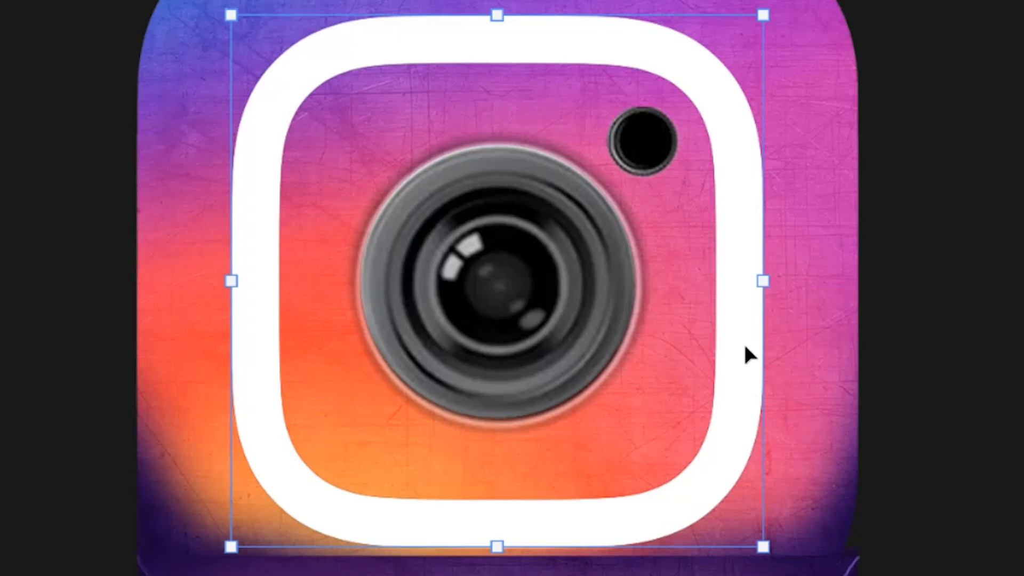
pyautogui.moveTo(745, 346); pyautogui.dragTo(745, 385)
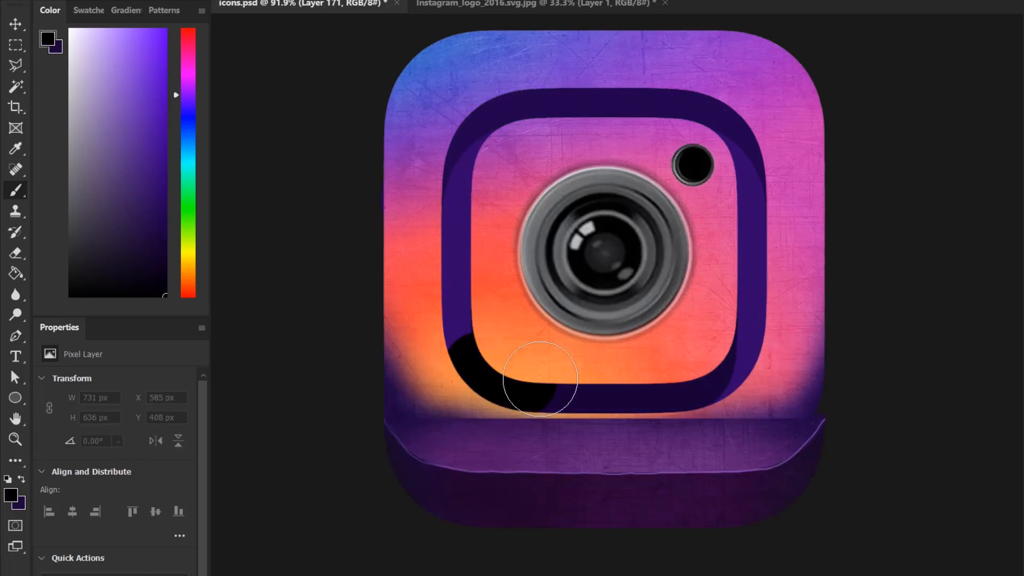
pyautogui.moveTo(533, 377)
pyautogui.mouseDown()
pyautogui.moveTo(727, 187)
pyautogui.moveTo(461, 277)
pyautogui.moveTo(460, 317)
pyautogui.mouseUp()
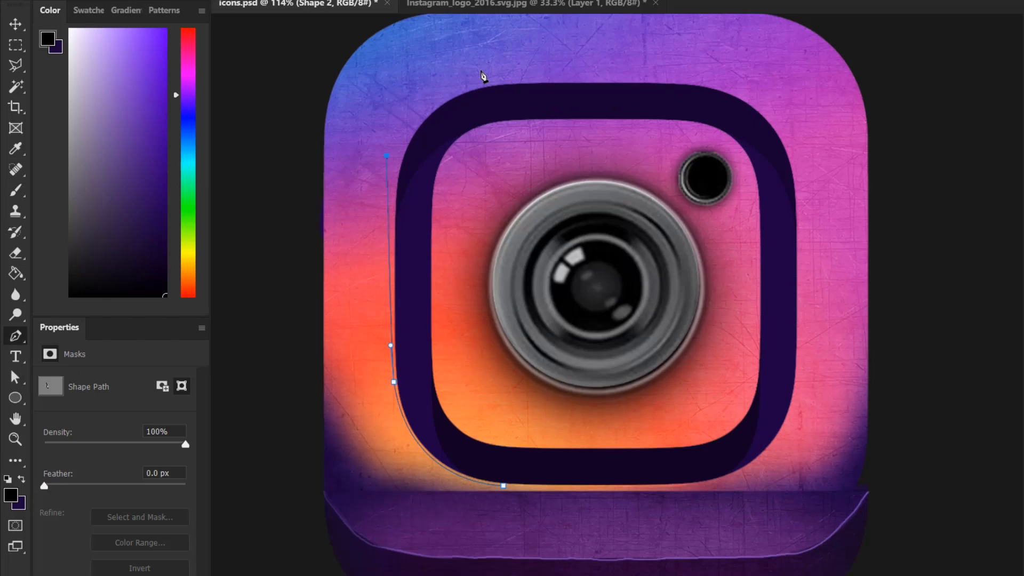
# Step: Draw a curved outline around the outside of the dark rounded frame with the Pen tool
pyautogui.click(802, 173)
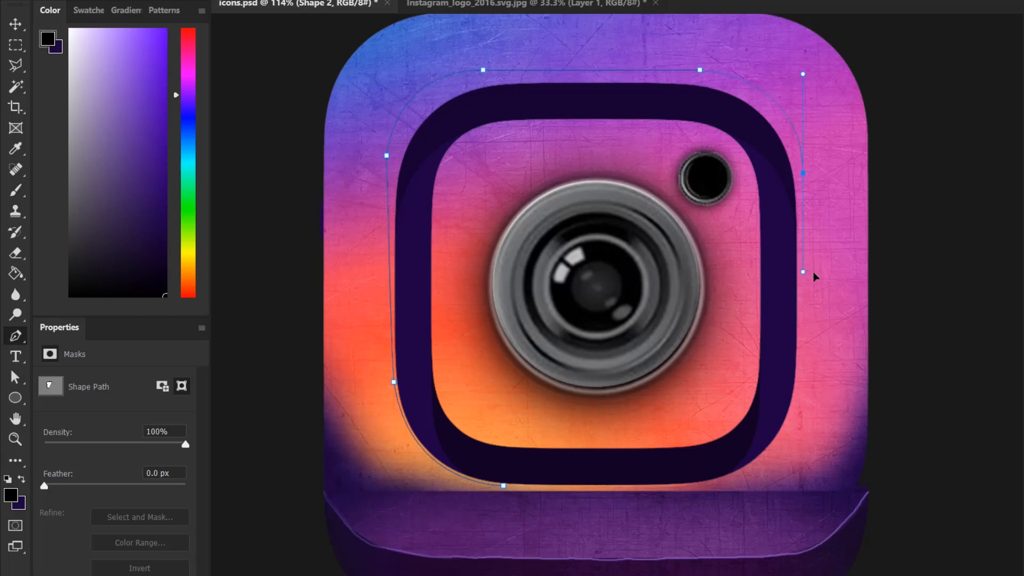
pyautogui.click(802, 393)
pyautogui.moveTo(683, 486); pyautogui.dragTo(608, 486)
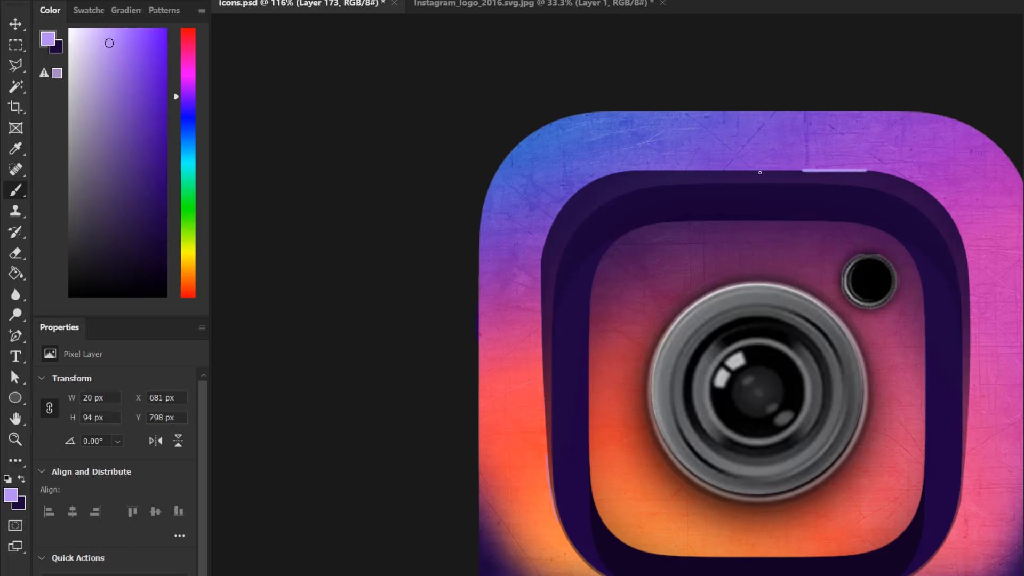
# Step: Brush a thin light-purple highlight along the outer edge of the dark frame
pyautogui.moveTo(760, 172); pyautogui.dragTo(587, 184)
pyautogui.moveTo(588, 184); pyautogui.dragTo(549, 227)
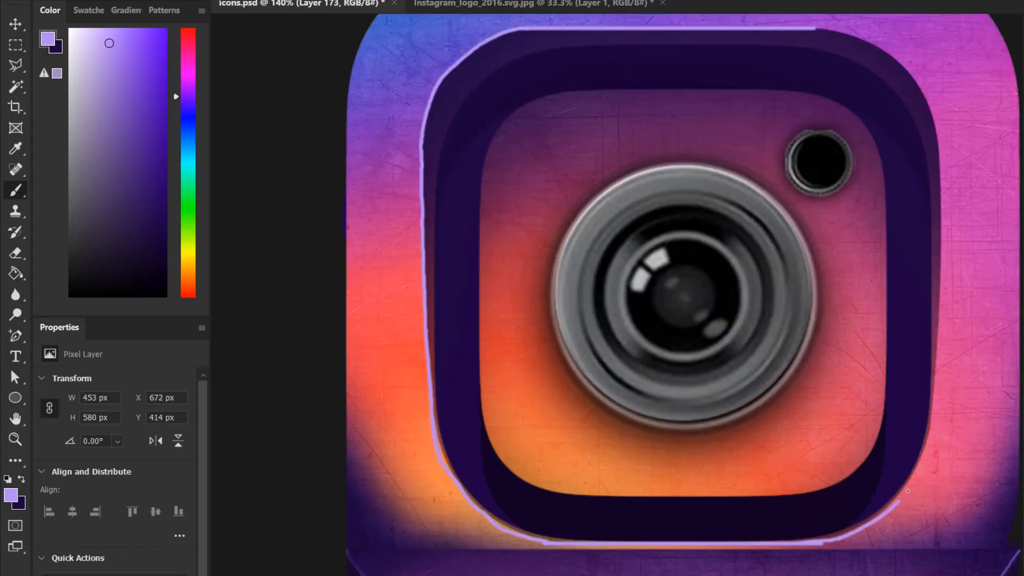
pyautogui.moveTo(930, 444); pyautogui.dragTo(937, 150)
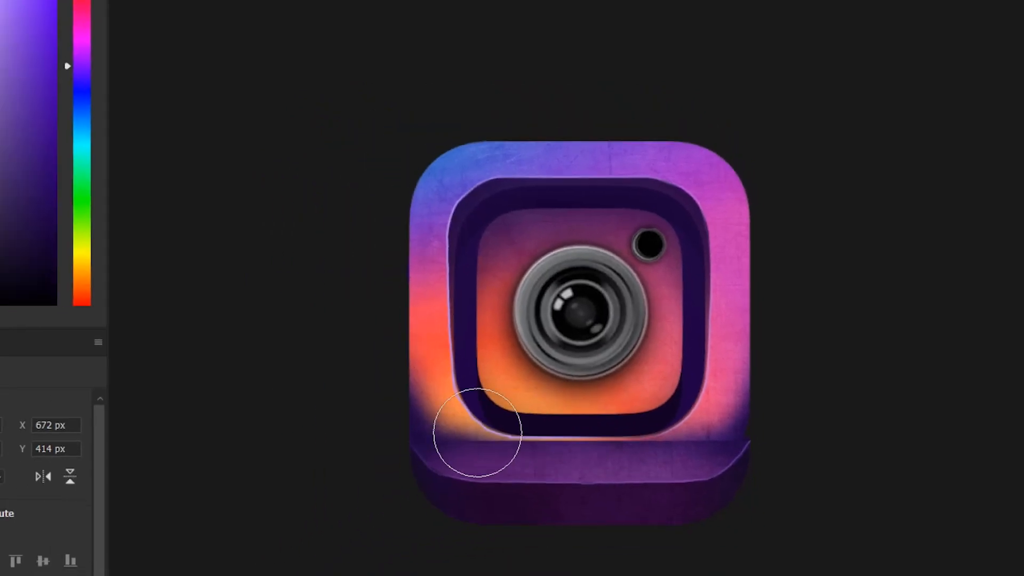
# Step: Move the rainbow-striped photo print slightly up into the slot on the icon's front
pyautogui.scroll(2, 484, 320)
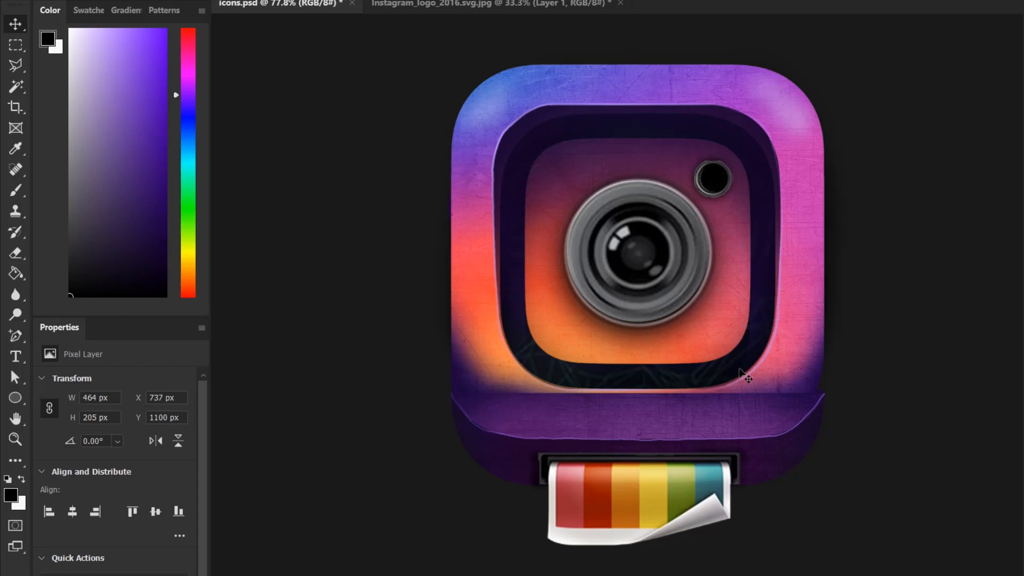
pyautogui.hotkey('ctrl', 't')
pyautogui.scroll(2, 684, 513)
pyautogui.scroll(1, 684, 512)
pyautogui.moveTo(685, 504)
pyautogui.mouseDown()
pyautogui.moveTo(686, 476)
pyautogui.moveTo(687, 490)
pyautogui.mouseUp()
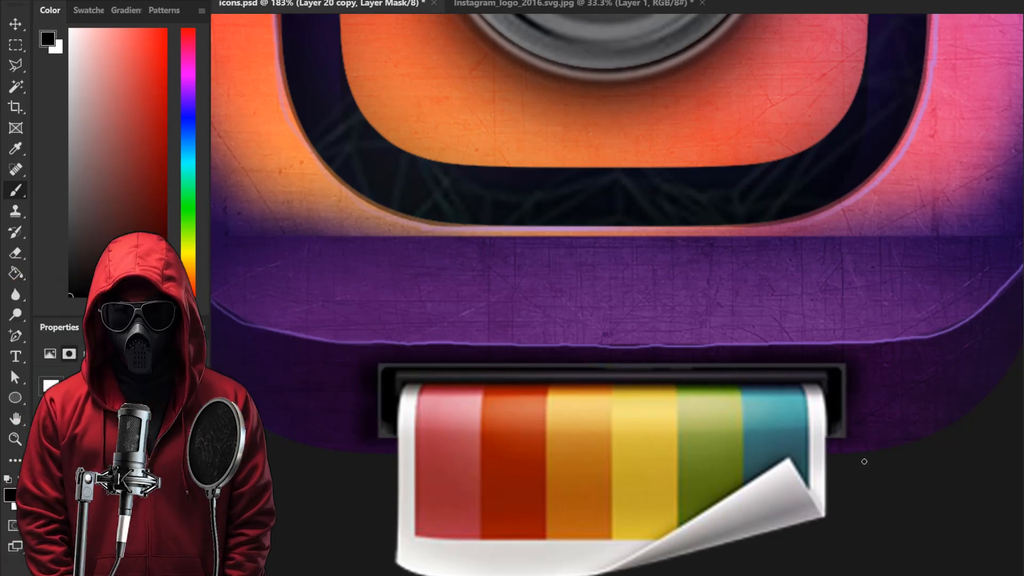
pyautogui.scroll(-3, 745, 406)
pyautogui.scroll(3, 755, 396)
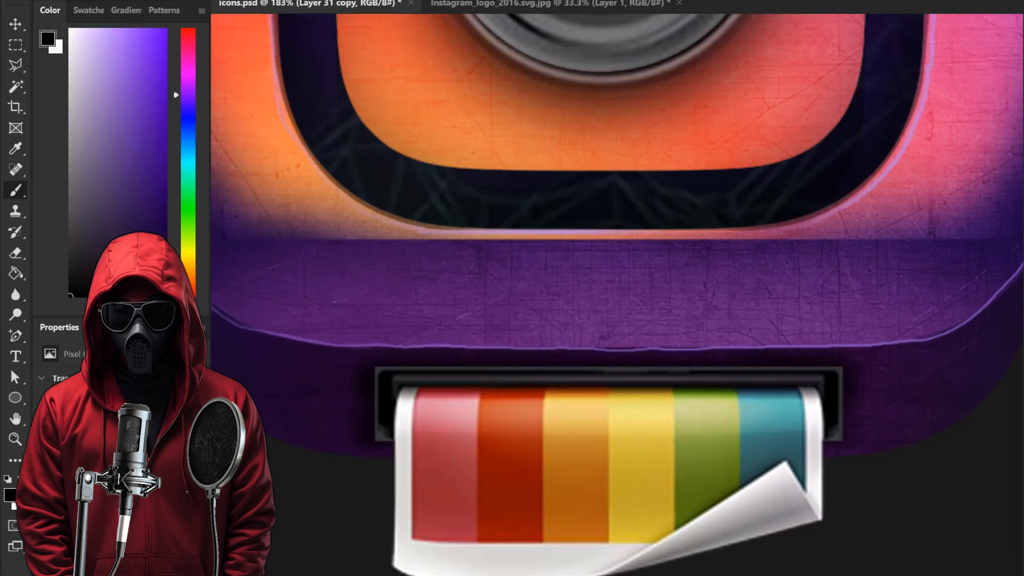
pyautogui.scroll(-6, 677, 440)
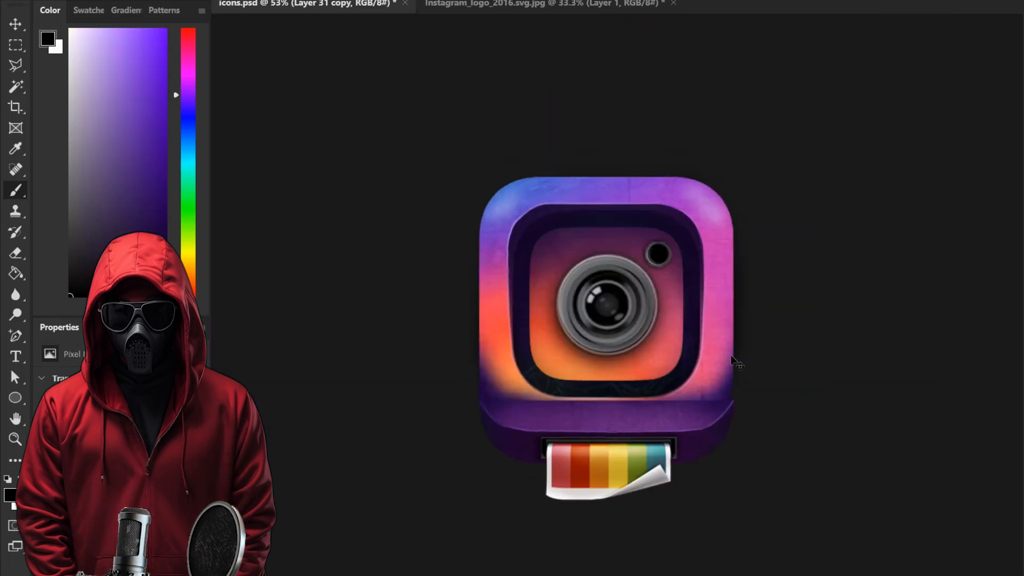
# Step: Paint a thin black shadow along the right and lower edges of the INSTAGRAM label
pyautogui.scroll(2, 678, 440)
pyautogui.click(16, 24)
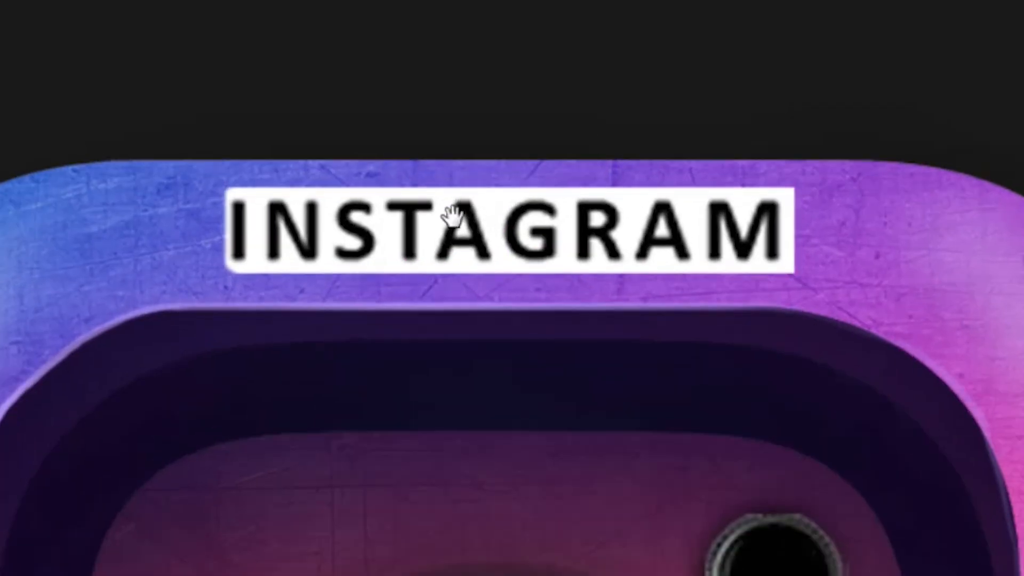
pyautogui.moveTo(452, 216); pyautogui.dragTo(453, 240)
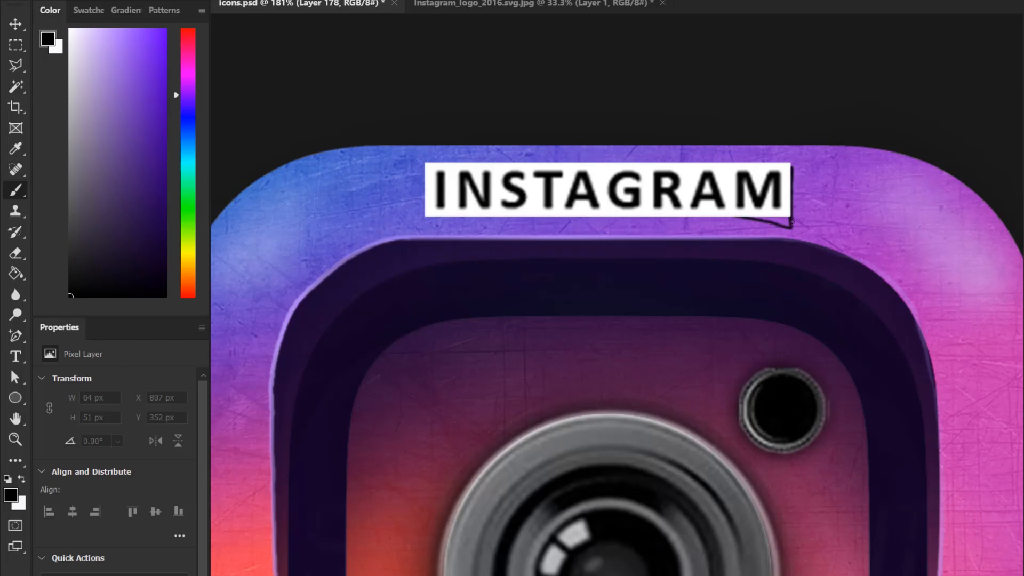
pyautogui.moveTo(422, 221); pyautogui.dragTo(437, 217)
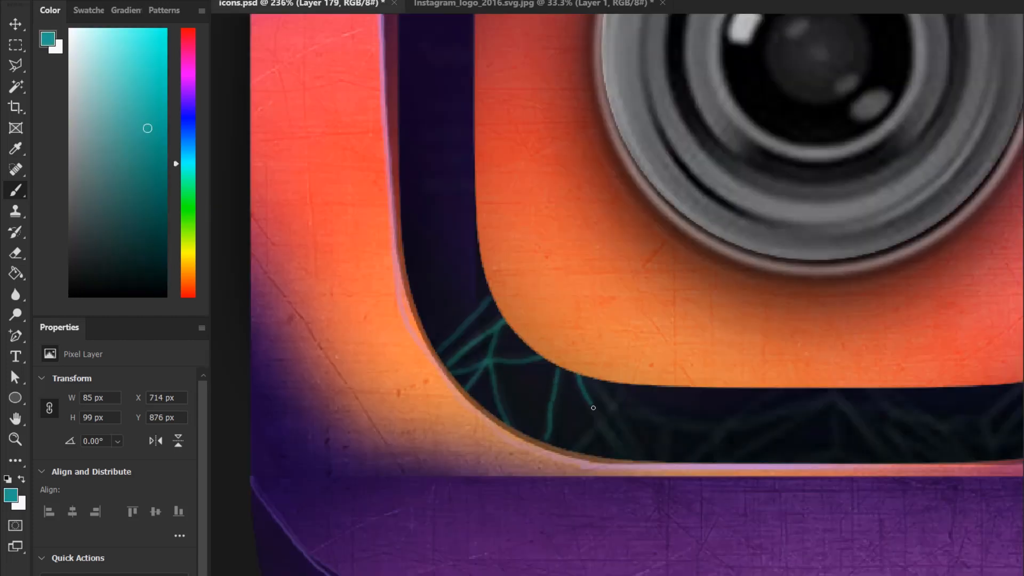
# Step: Brush thin teal branching veins along the dark frame's lower band and up around its lower-right corner
pyautogui.moveTo(593, 407)
pyautogui.mouseDown()
pyautogui.moveTo(627, 458)
pyautogui.moveTo(598, 388)
pyautogui.mouseUp()
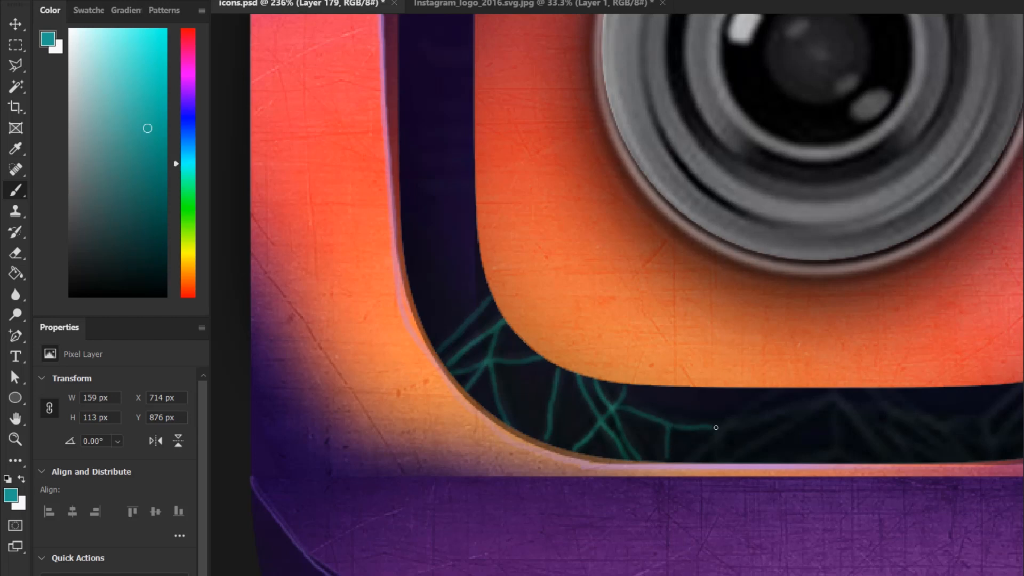
pyautogui.moveTo(830, 395); pyautogui.dragTo(771, 438)
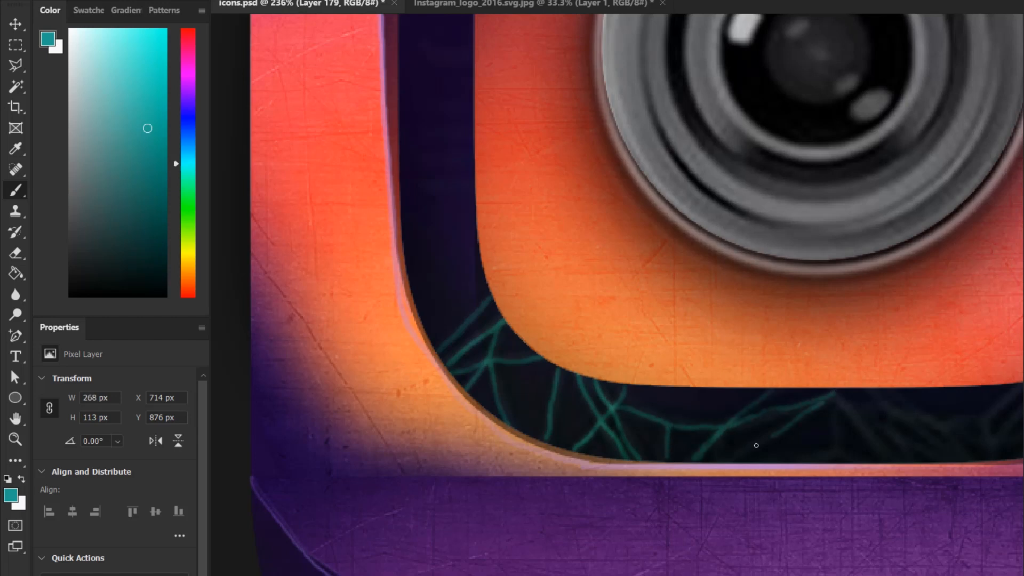
pyautogui.scroll(-2, 609, 432)
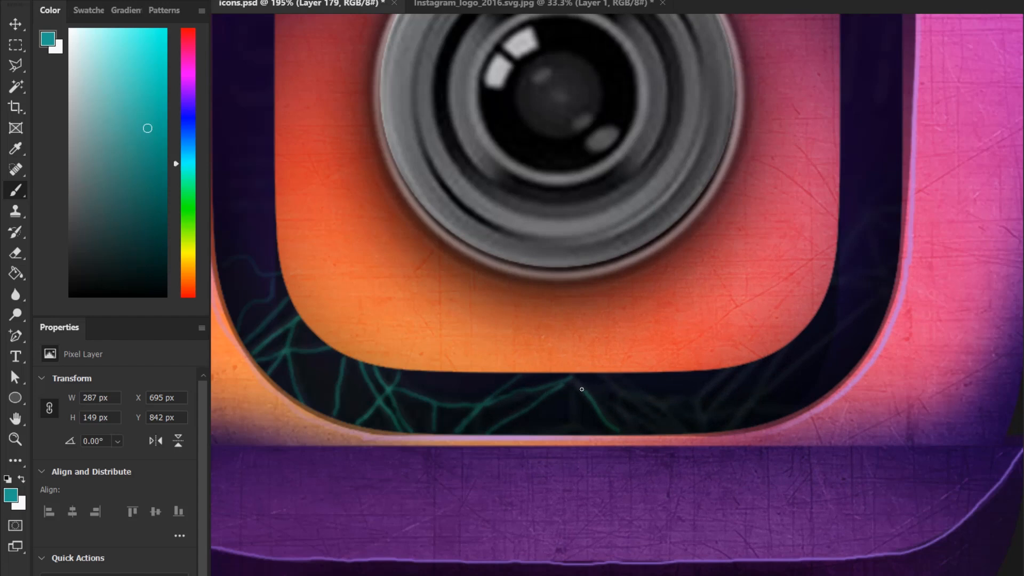
pyautogui.moveTo(563, 384)
pyautogui.mouseDown()
pyautogui.moveTo(702, 423)
pyautogui.moveTo(737, 372)
pyautogui.mouseUp()
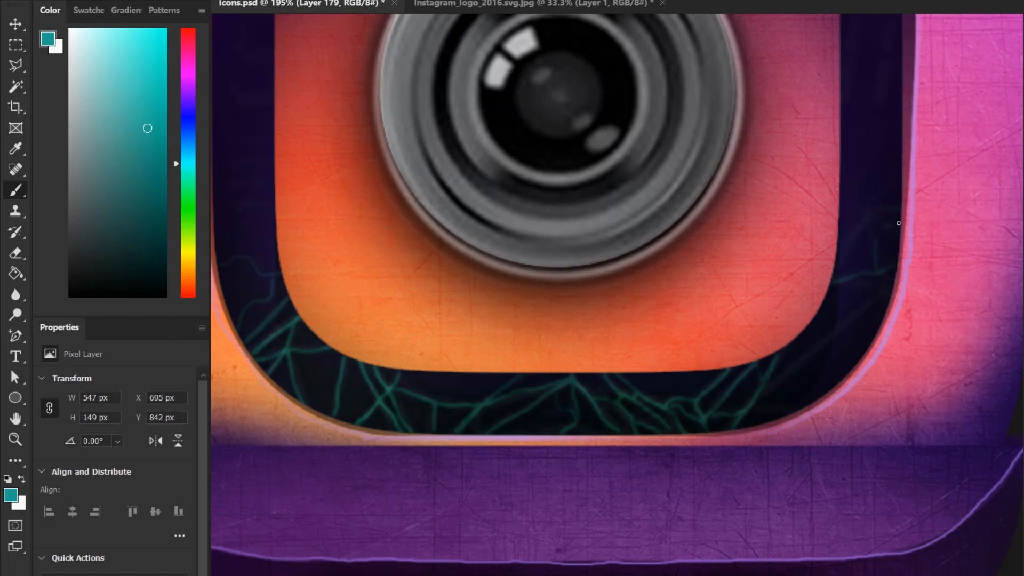
pyautogui.scroll(2, 899, 222)
pyautogui.moveTo(811, 292); pyautogui.dragTo(855, 215)
pyautogui.moveTo(859, 317); pyautogui.dragTo(875, 213)
pyautogui.moveTo(714, 370)
pyautogui.mouseDown()
pyautogui.moveTo(706, 387)
pyautogui.moveTo(873, 242)
pyautogui.mouseUp()
pyautogui.moveTo(708, 400); pyautogui.dragTo(760, 404)
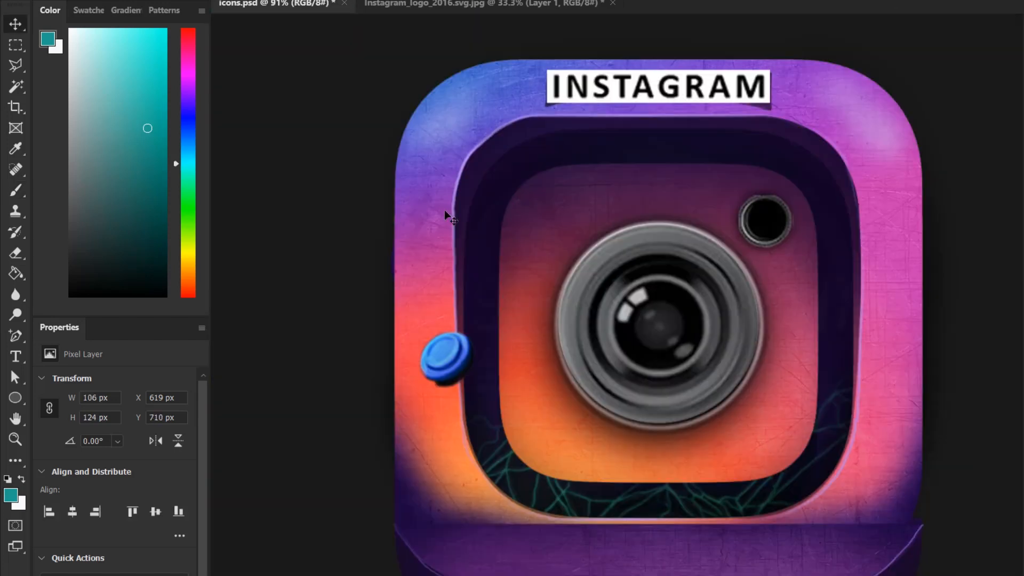
# Step: Move the blue button onto the icon's upper-left corner and reset the brush colors to their defaults
pyautogui.moveTo(445, 352)
pyautogui.mouseDown()
pyautogui.moveTo(477, 106)
pyautogui.moveTo(425, 120)
pyautogui.mouseUp()
pyautogui.scroll(3, 459, 105)
pyautogui.moveTo(567, 135); pyautogui.dragTo(567, 135)
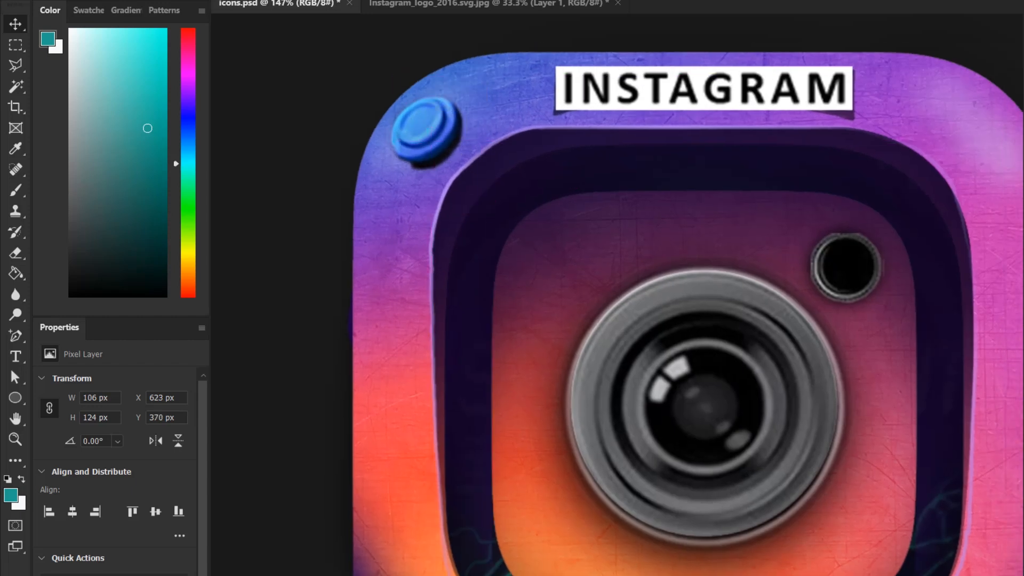
pyautogui.press('b')
pyautogui.press('d')
# Step: Nudge the blue button up six steps and right three steps using Free Transform
pyautogui.hotkey('ctrl', 't')
pyautogui.press('Up')
pyautogui.press('Up')
pyautogui.press('Up')
pyautogui.press('Up')
pyautogui.press('Up')
pyautogui.press('Right')
pyautogui.press('Right')
pyautogui.press('Right')
pyautogui.press('Up')
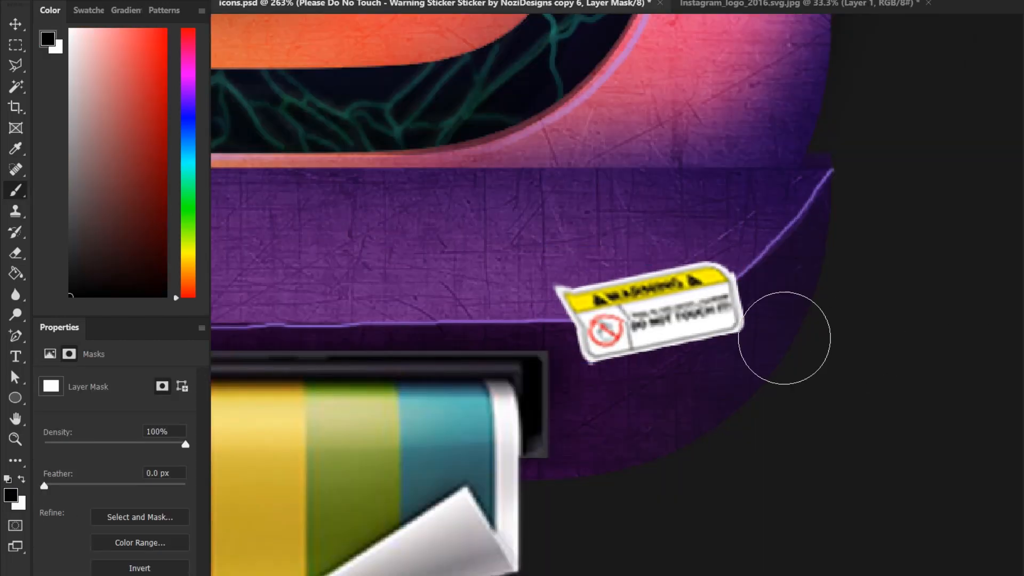
# Step: Brush wear into the warning sticker through its layer mask, and rotate and position the skull sticker at the icon's lower-left corner
pyautogui.moveTo(777, 338)
pyautogui.mouseDown()
pyautogui.moveTo(764, 314)
pyautogui.moveTo(734, 340)
pyautogui.moveTo(738, 315)
pyautogui.moveTo(636, 367)
pyautogui.moveTo(581, 351)
pyautogui.mouseUp()
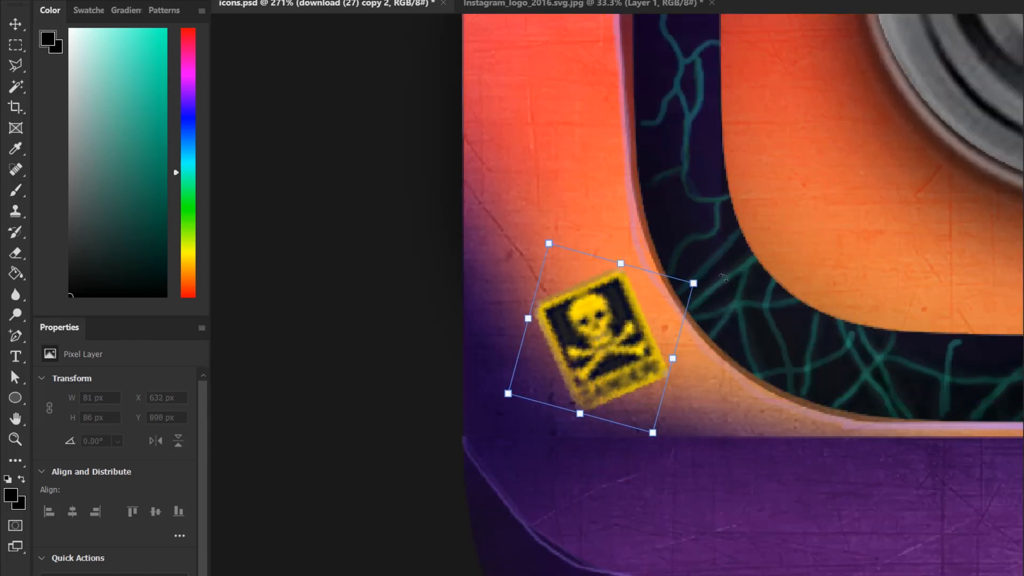
pyautogui.moveTo(723, 278); pyautogui.dragTo(720, 254)
pyautogui.moveTo(638, 349); pyautogui.dragTo(641, 362)
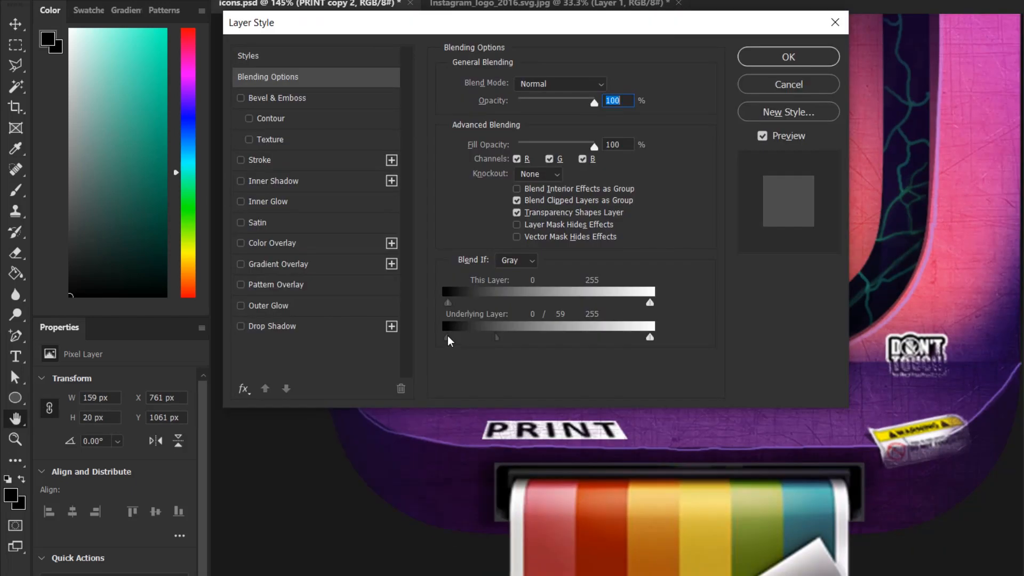
# Step: Blend the PRINT label into the purple surface with the underlying-layer Blend If range, and fade it with a larger brush on its mask
pyautogui.moveTo(447, 337); pyautogui.dragTo(521, 337)
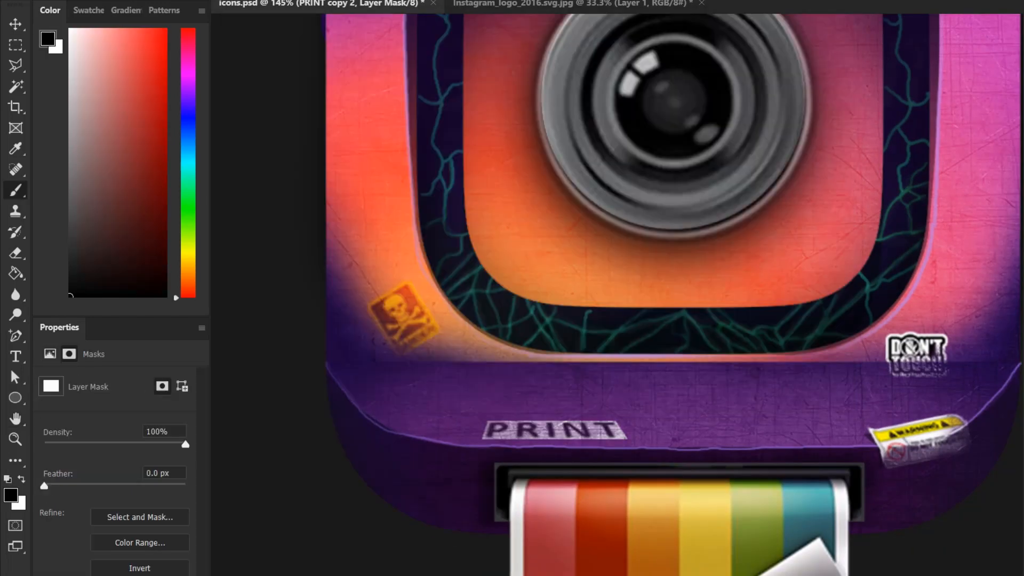
pyautogui.press(']')
pyautogui.press(']')
pyautogui.press(']')
pyautogui.moveTo(512, 452)
pyautogui.mouseDown()
pyautogui.moveTo(502, 428)
pyautogui.moveTo(523, 397)
pyautogui.moveTo(589, 428)
pyautogui.moveTo(624, 401)
pyautogui.mouseUp()
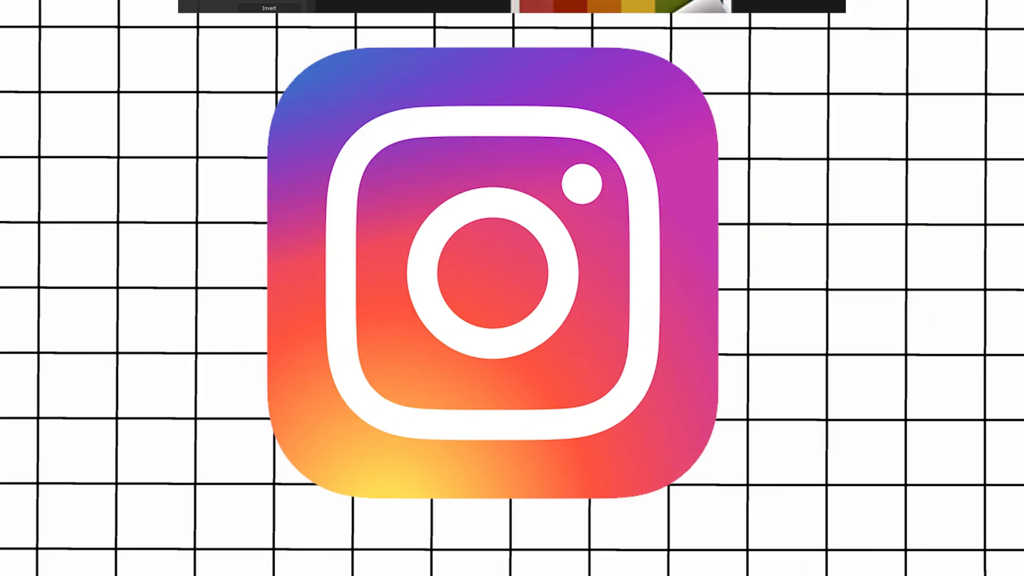